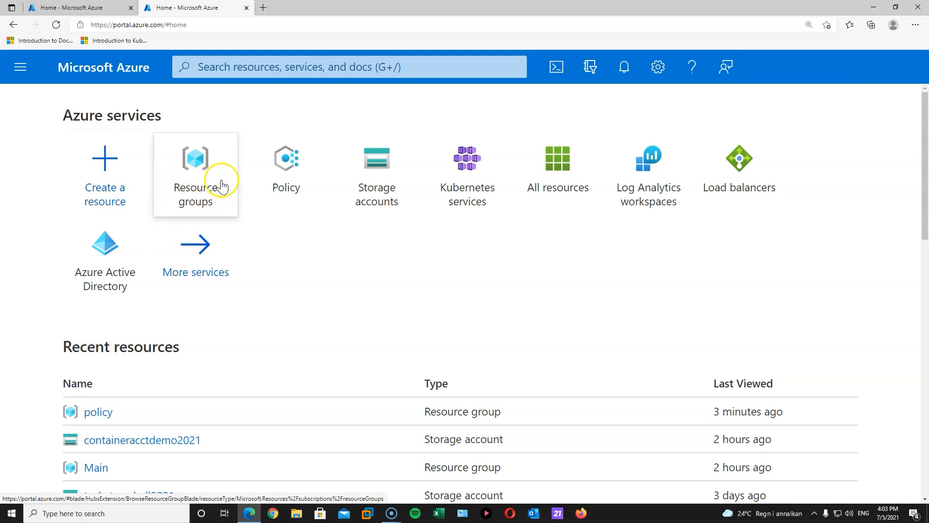
Start a new resource group named policy in the (US) East US region under the Pay-As-You-Go subscription
click(192, 182)
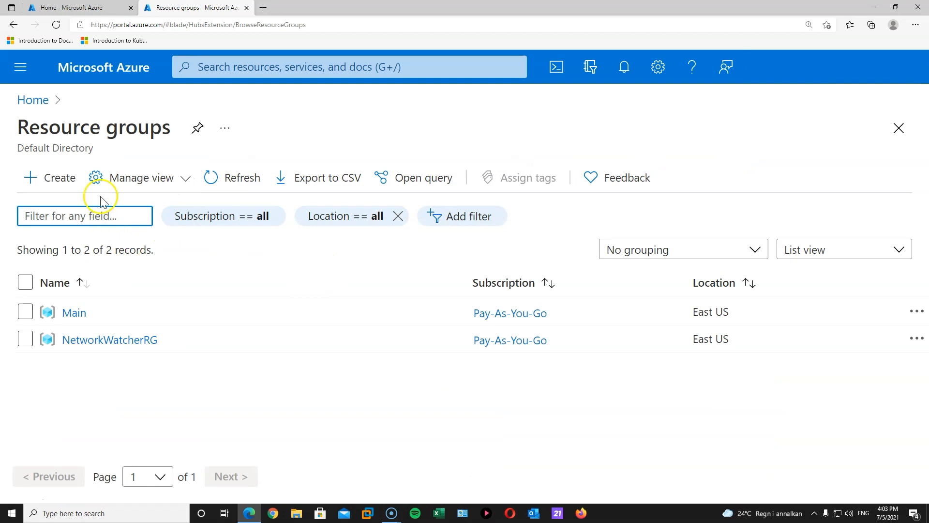
click(65, 178)
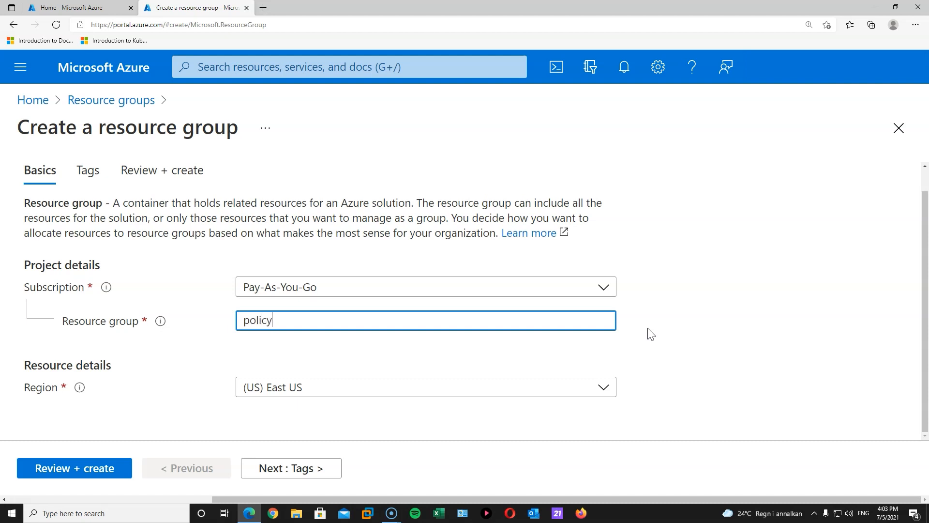
click(314, 469)
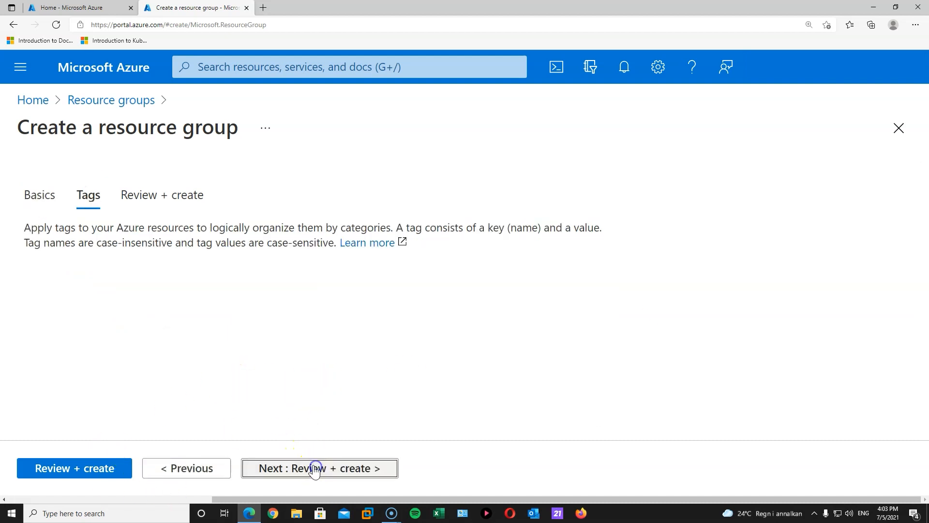
Add a Department tag with the value IT to the new resource group
click(123, 308)
text(D)
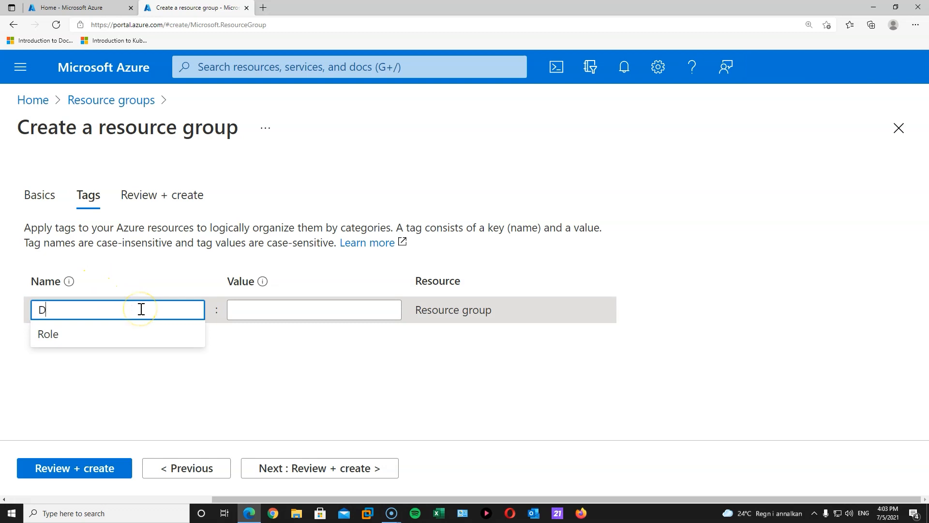
text(epartment)
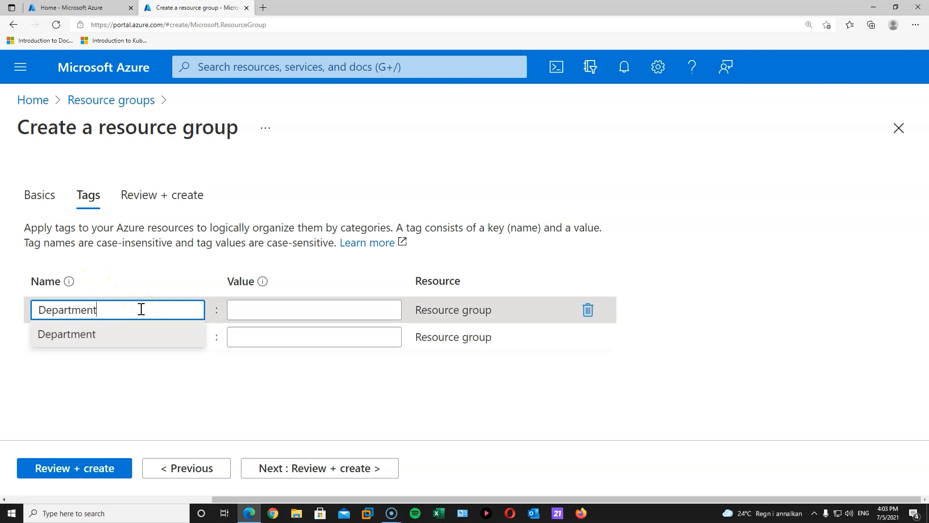
key(Tab)
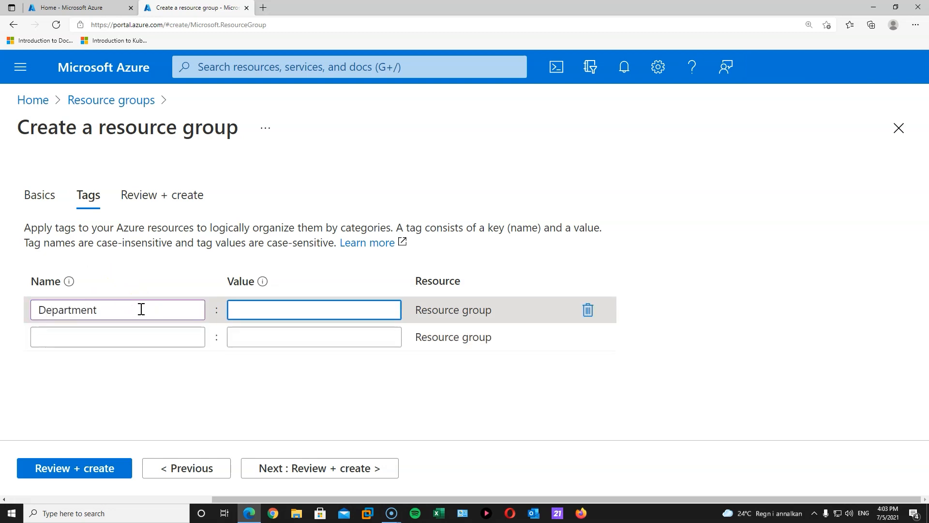
text(IT)
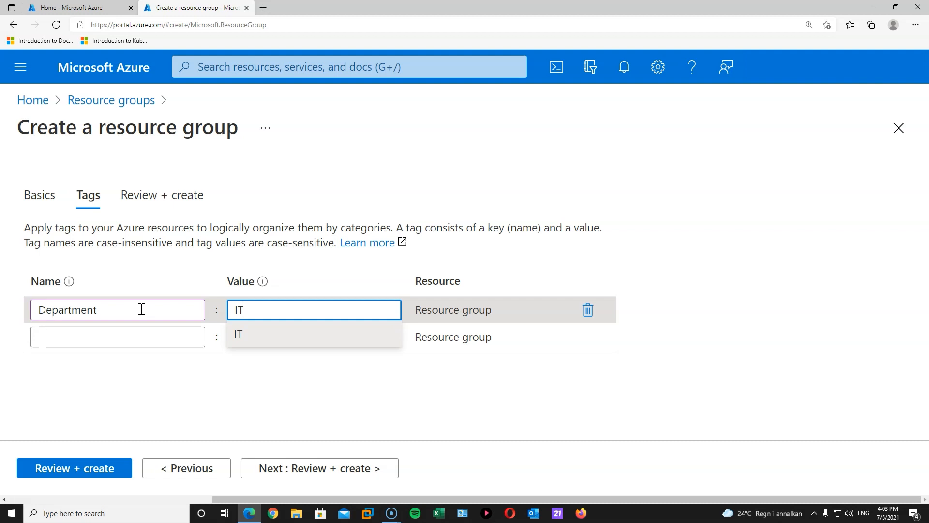
click(260, 337)
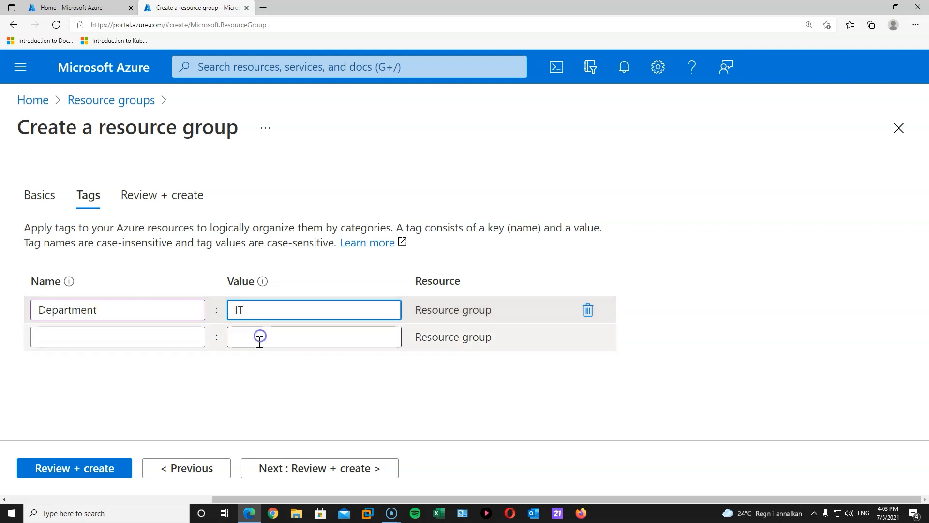
Review and create the policy resource group and open its overview page
click(94, 468)
click(56, 467)
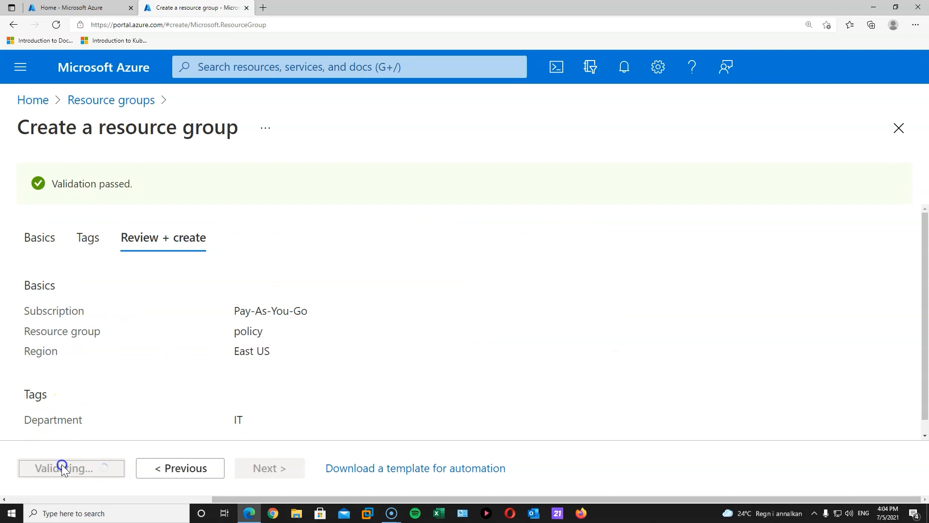
click(678, 172)
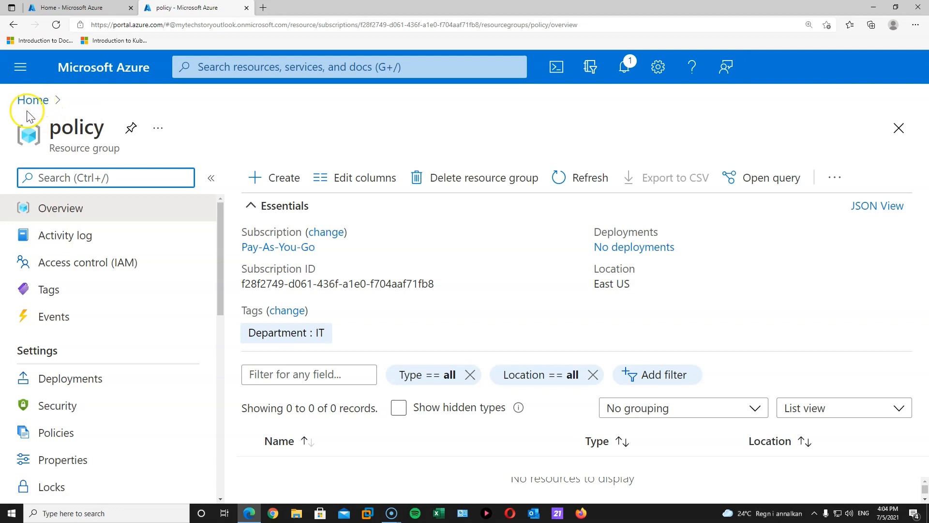
Find the Policy service from the portal home page and open its list of policy definitions
click(33, 100)
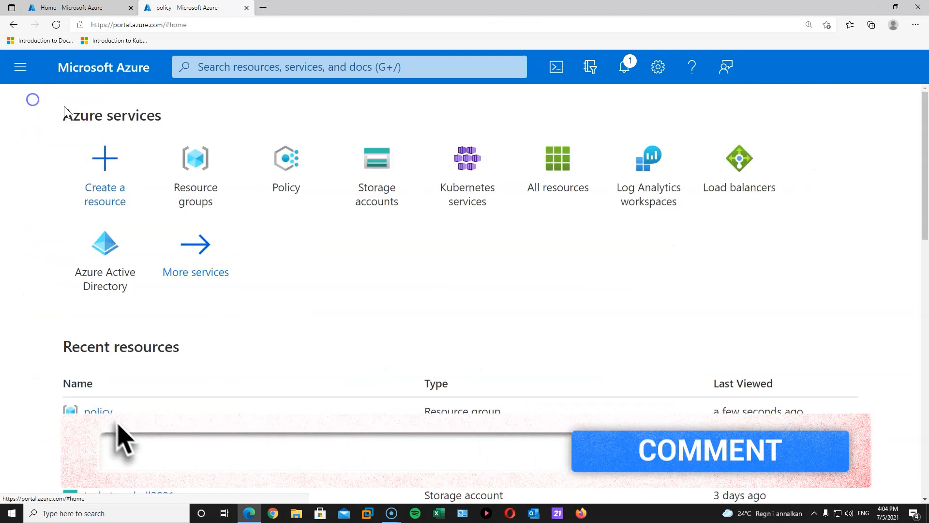
click(220, 68)
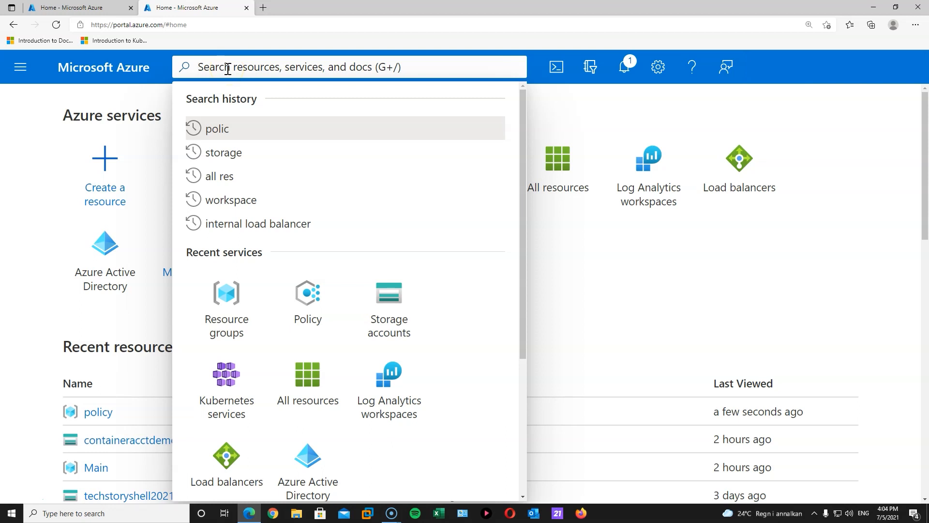
text(polic)
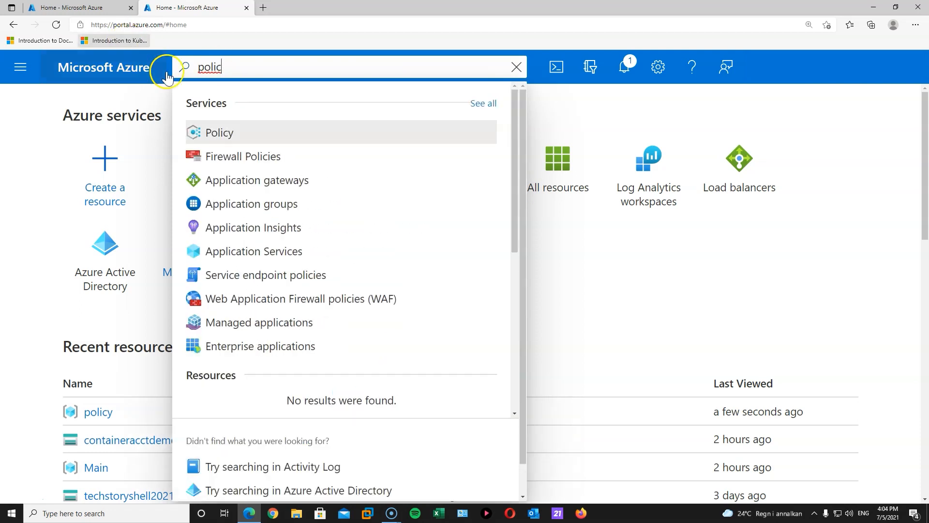
click(242, 133)
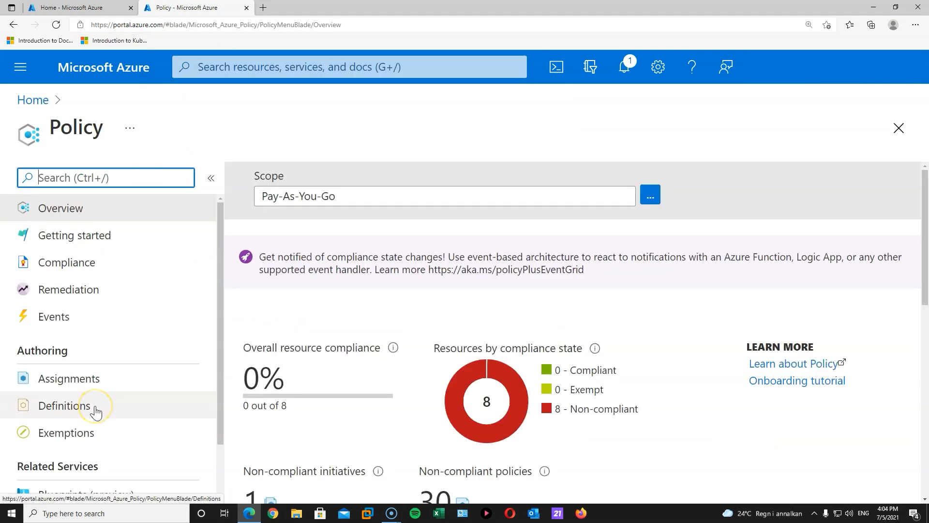
click(96, 412)
Filter the policy definitions to show only the Tags category
click(716, 228)
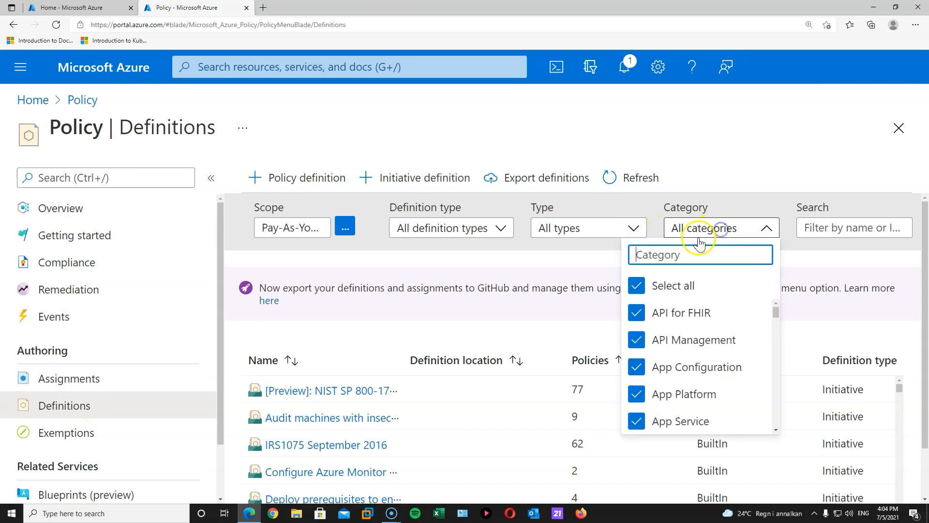
click(658, 285)
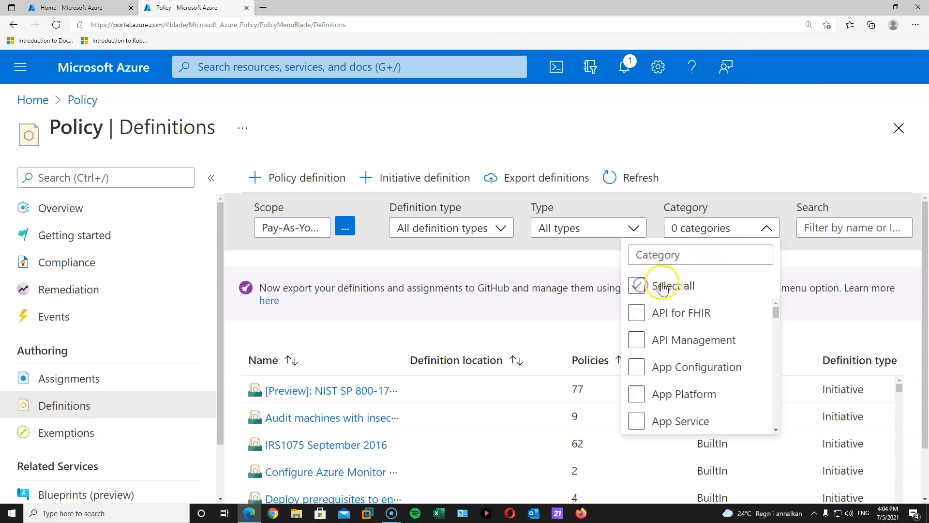
click(671, 254)
text(t)
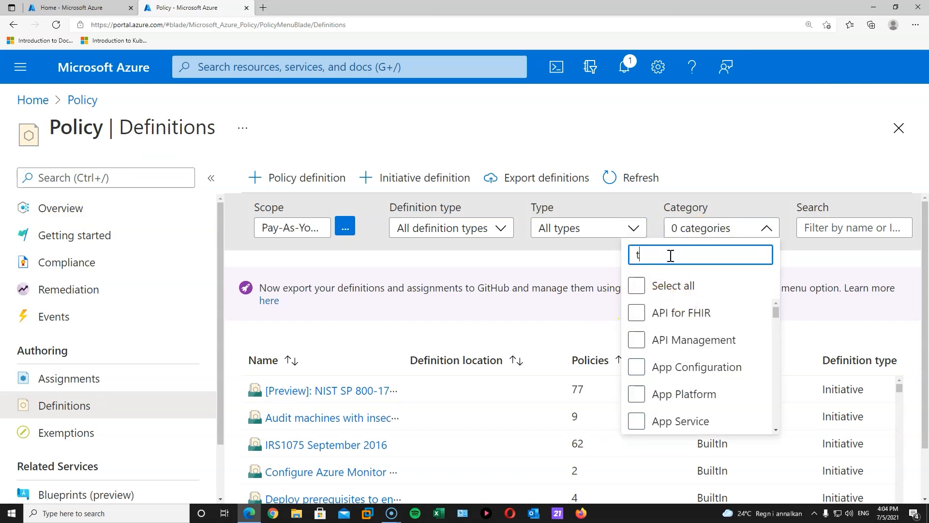
text(ags)
click(653, 284)
Open the "Inherit a tag from the resource group" definition and start assigning it
scroll(357, 440, down, 5)
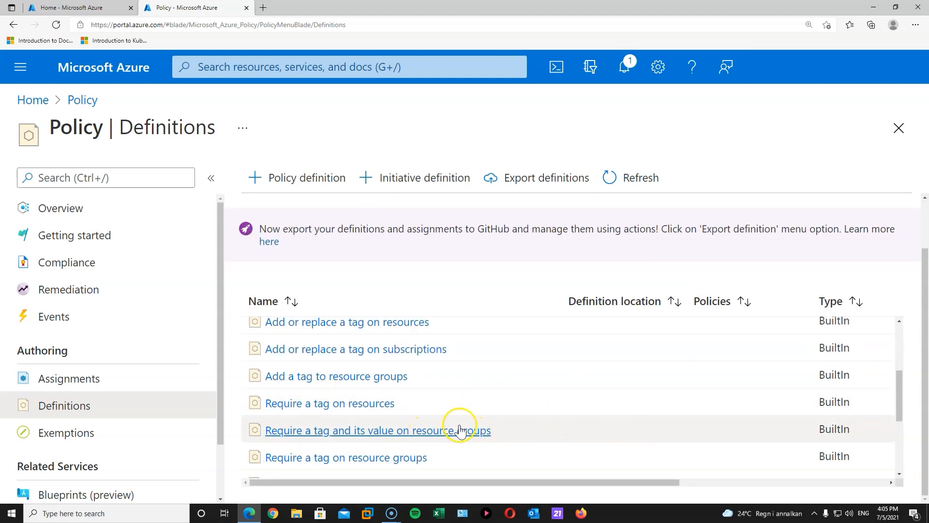
scroll(464, 405, down, 1)
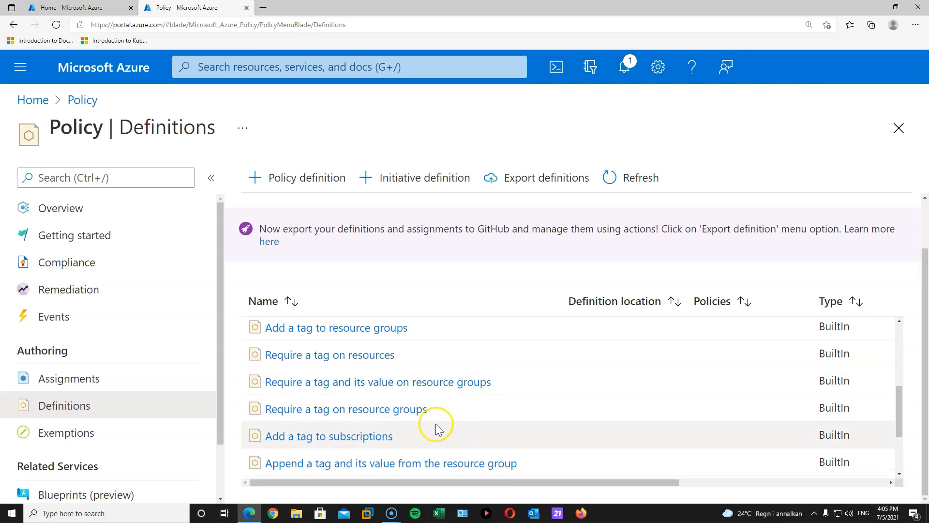
scroll(309, 411, down, 2)
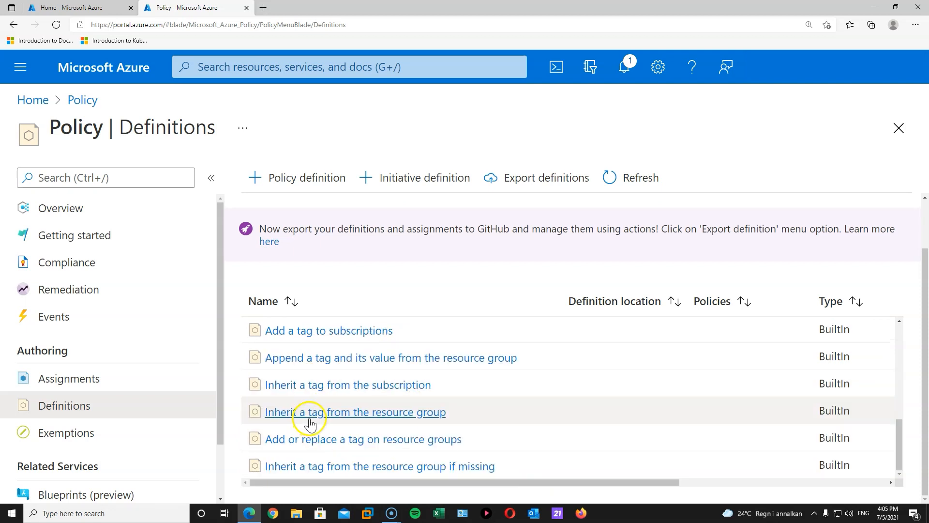
click(342, 412)
click(47, 177)
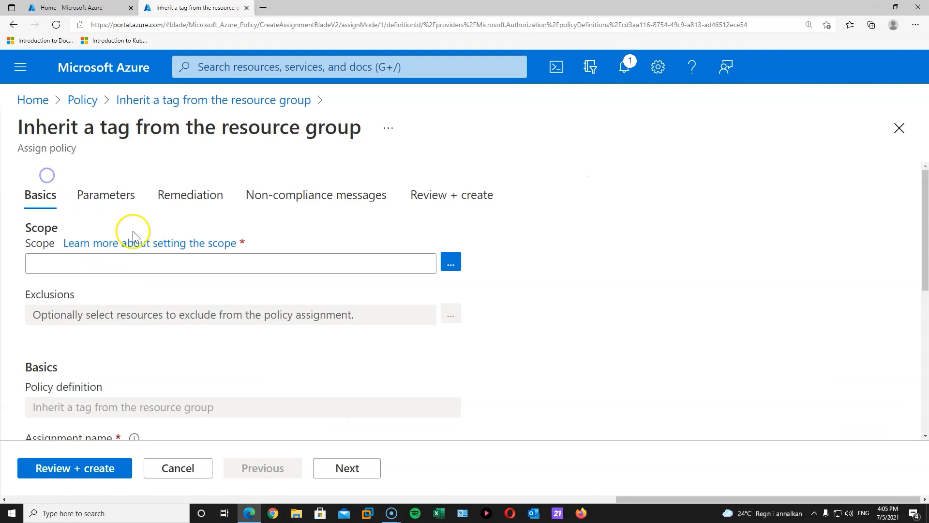
Set the assignment scope to the Pay-As-You-Go subscription and the policy resource group
click(450, 261)
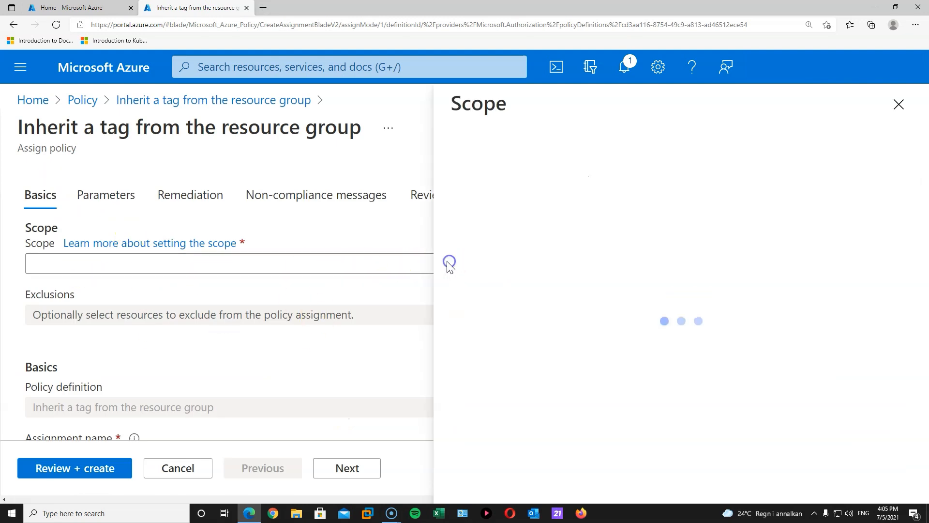
click(587, 260)
click(493, 318)
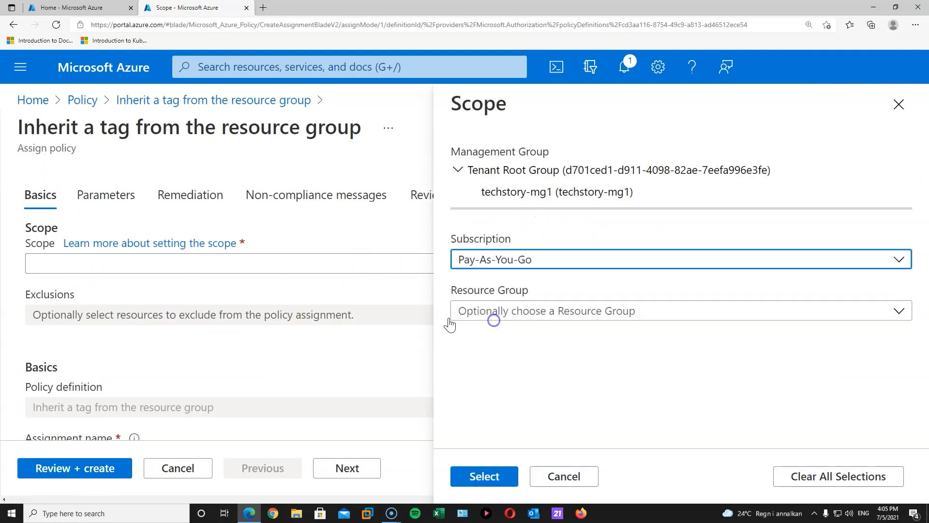
click(484, 424)
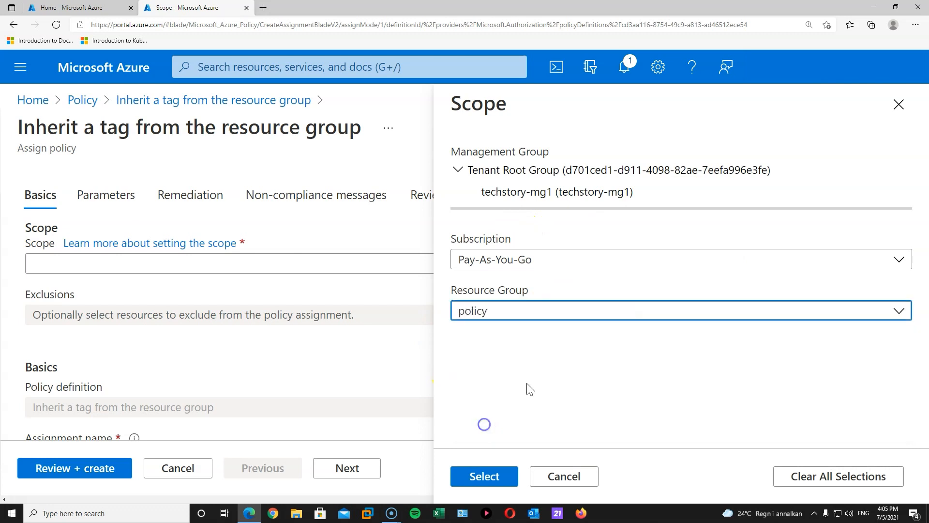
click(484, 476)
Name the assignment "Inherit a tag from the resource group 1" and continue to its parameters
scroll(172, 182, down, 3)
click(145, 334)
key(End)
text(1)
scroll(257, 400, down, 1)
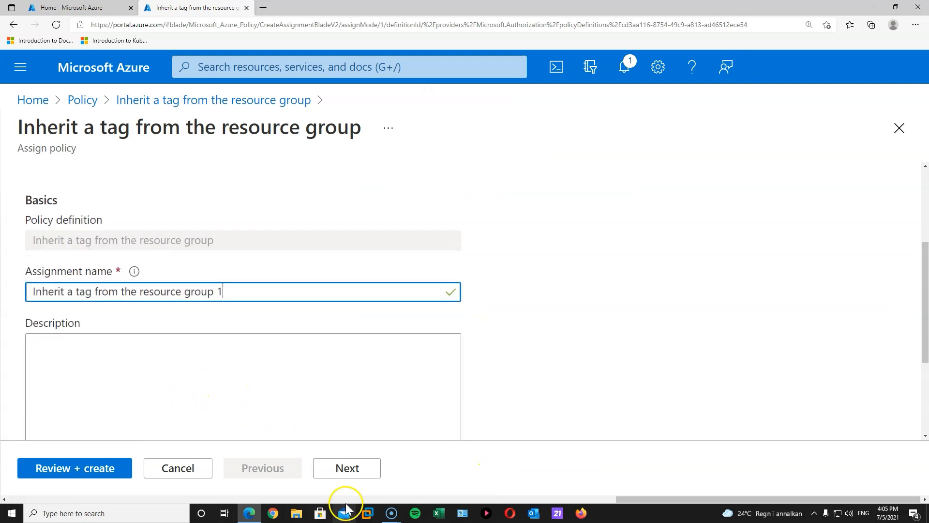
click(348, 468)
Set the Tag Name parameter to Department and continue to the remediation settings
click(76, 273)
text(Department)
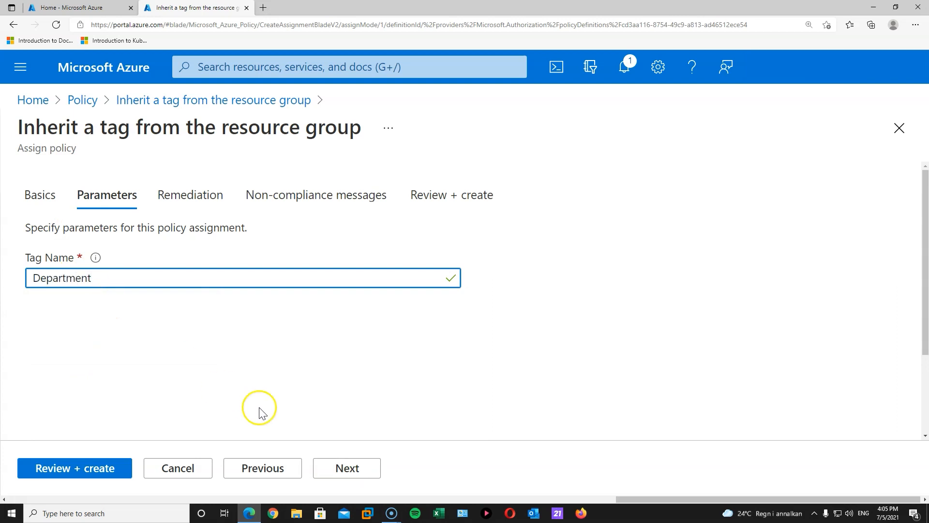
click(351, 477)
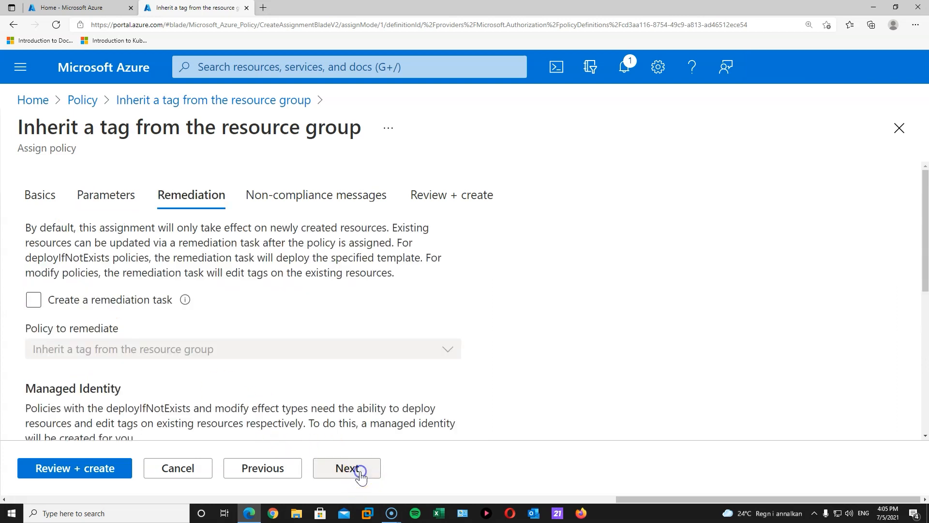
Enable creation of a remediation task for the "Inherit a tag from the resource group" policy
click(148, 304)
click(145, 351)
click(147, 351)
click(354, 469)
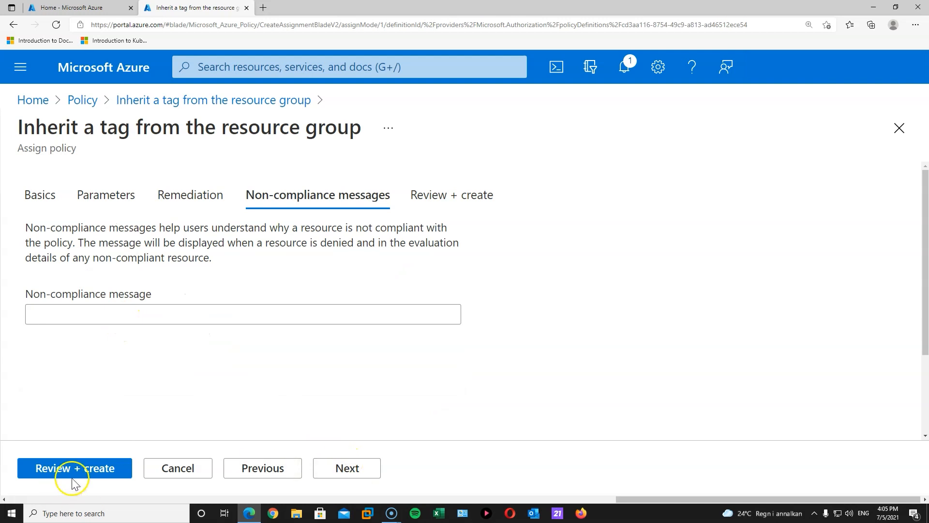
Review and create the policy assignment without a non-compliance message, and dismiss the resulting notifications
click(56, 471)
click(57, 474)
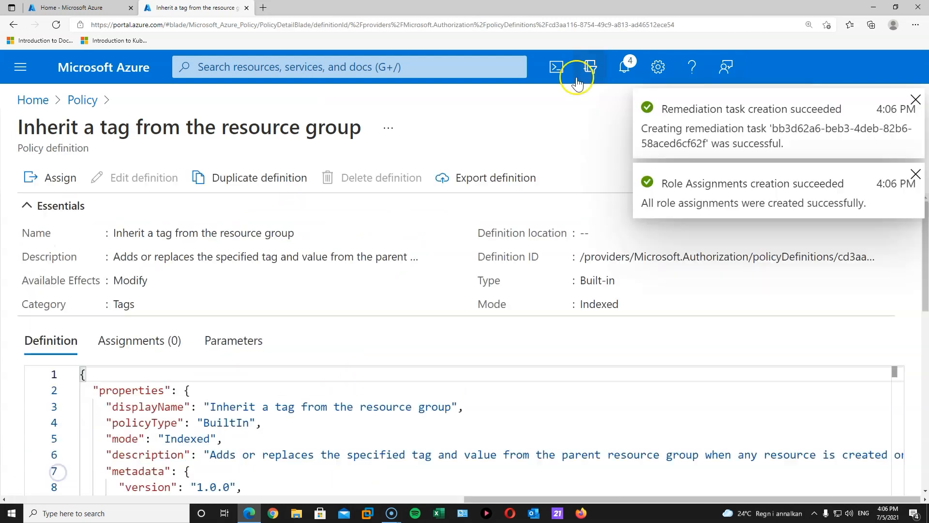
click(914, 98)
click(914, 99)
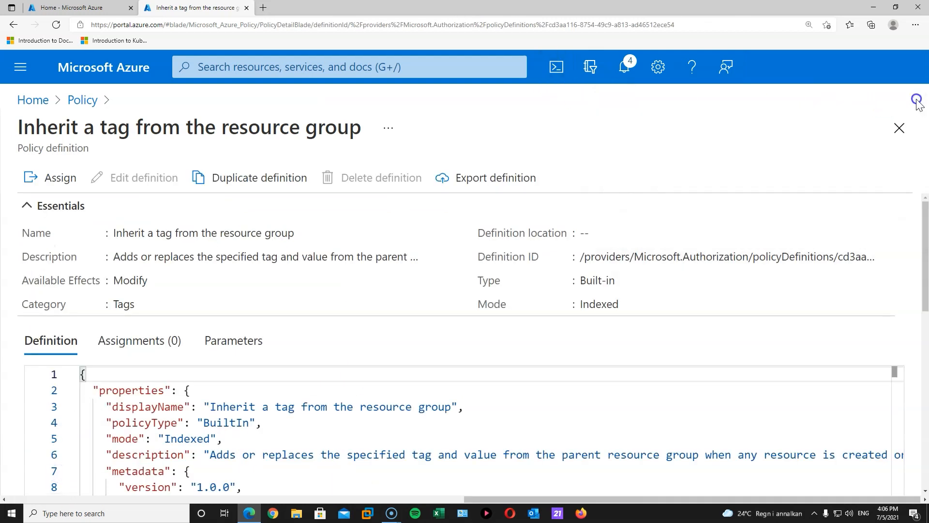
Open Cloud Shell in PowerShell and enter the New-AzStorageAccount cmdlet at the prompt
click(556, 67)
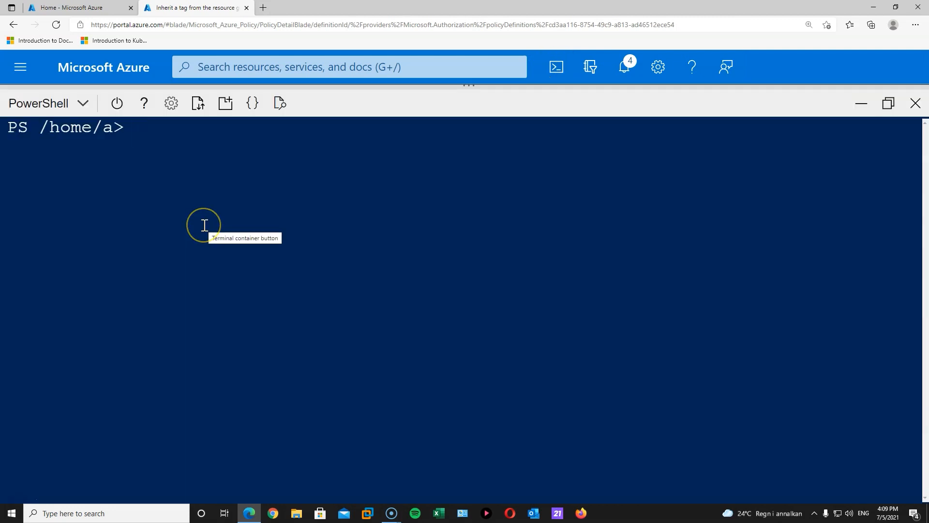
click(204, 225)
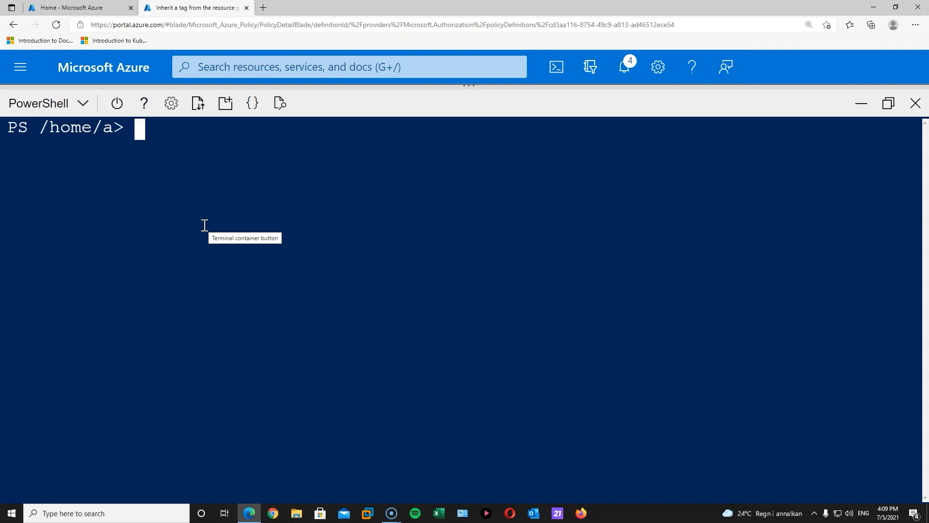
text(New-)
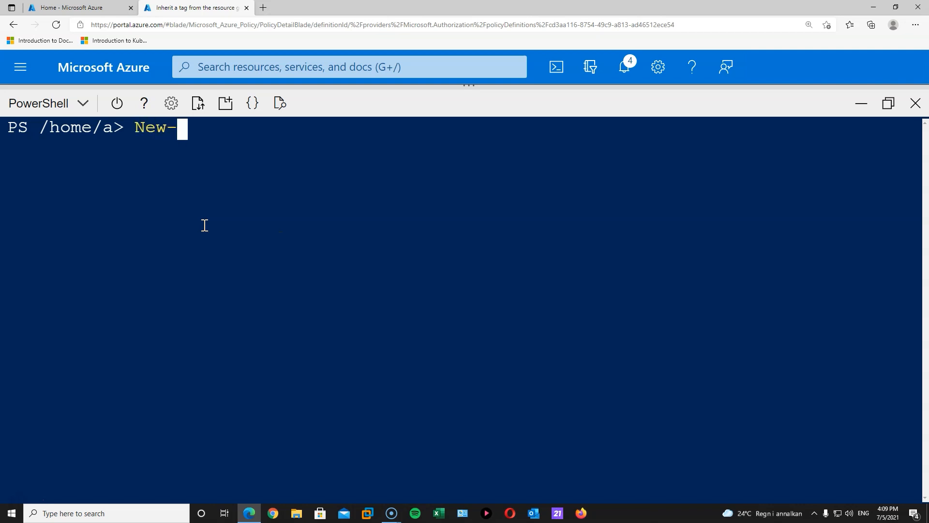
text(azstora)
key(Tab)
text(acc)
key(Tab)
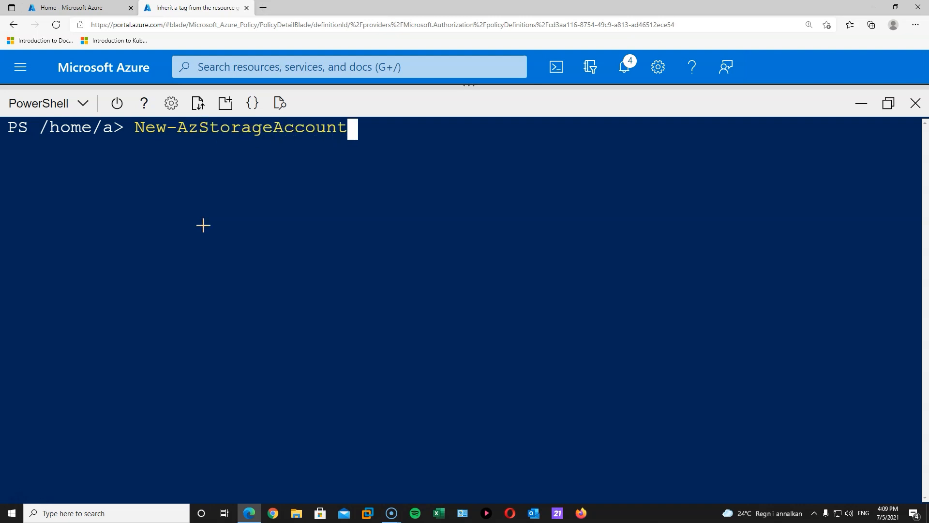
Add the account name policystrgacct2021 and the resource group name policy to the storage account command
text(-Name policys)
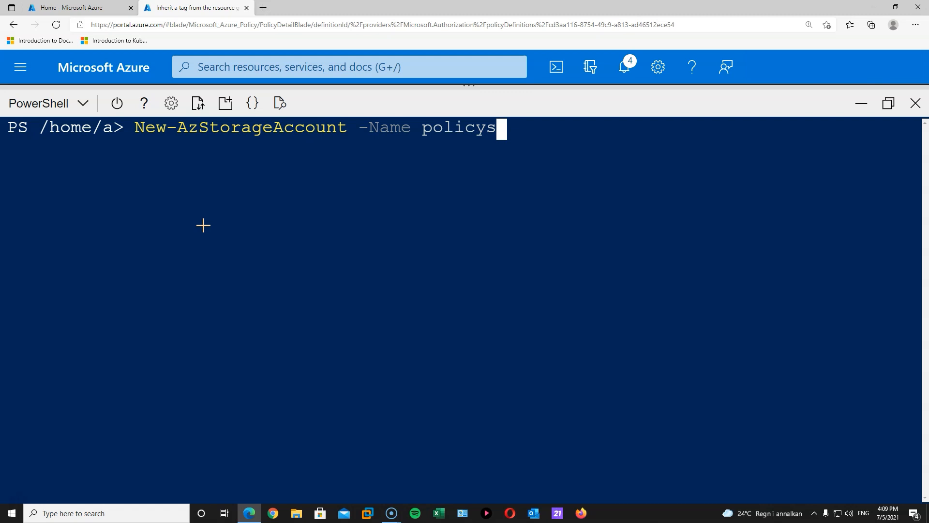
text(trgacct)
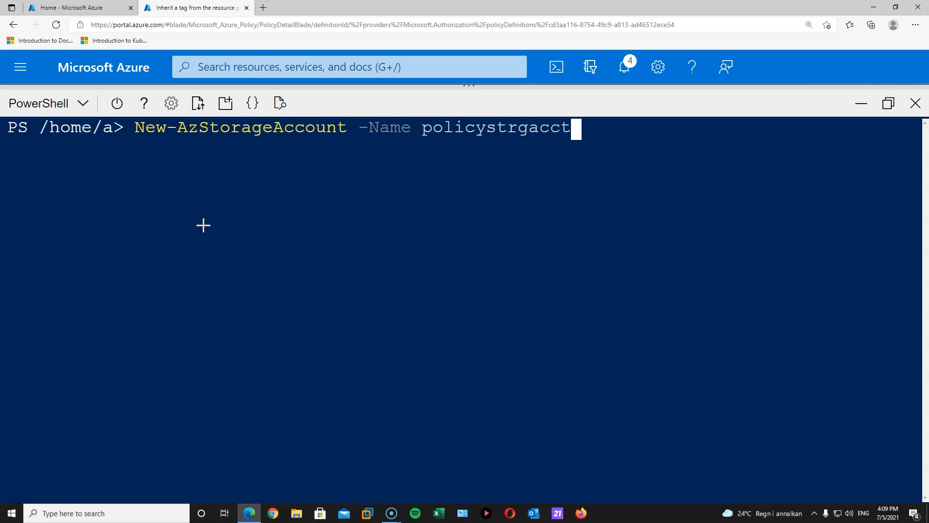
text(2021 -resource)
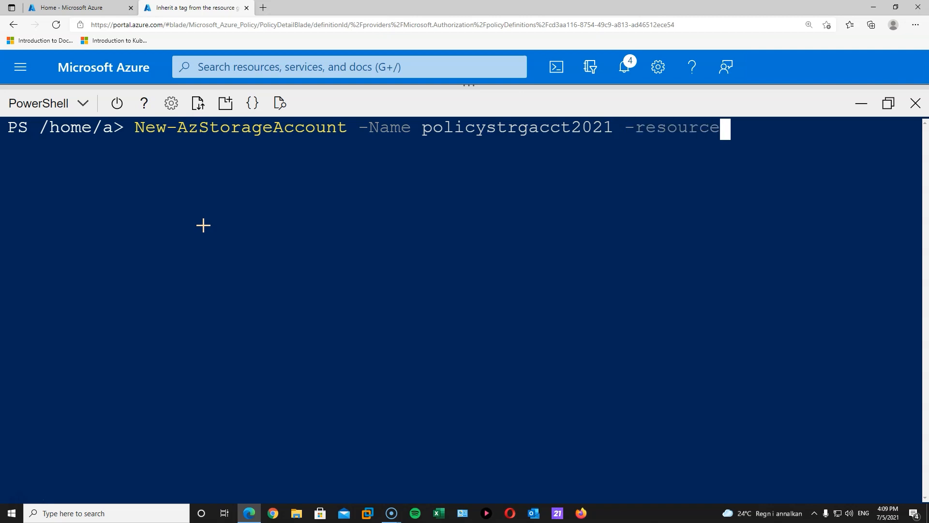
key(Tab)
text(policy)
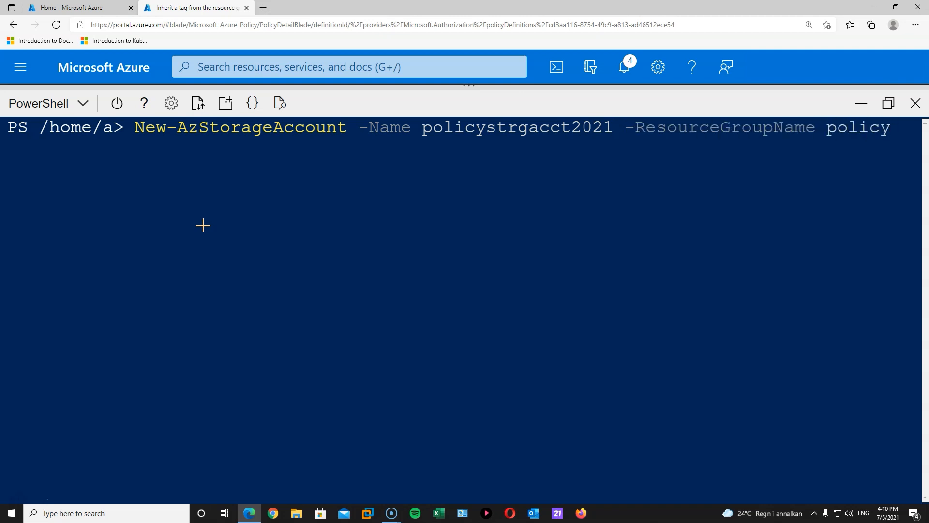
Complete the storage account command with location eastus and SKU name Standard_LRS, and run it
text( -Location eastus )
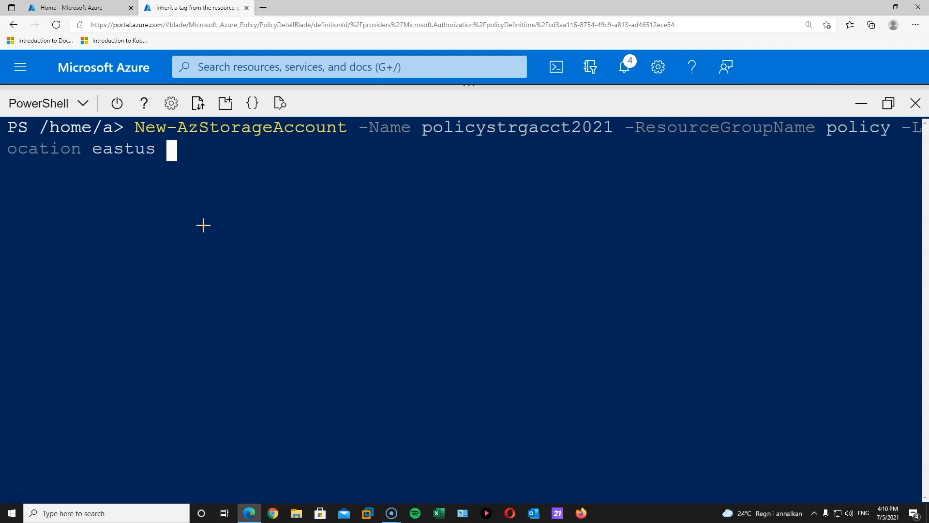
text(-)
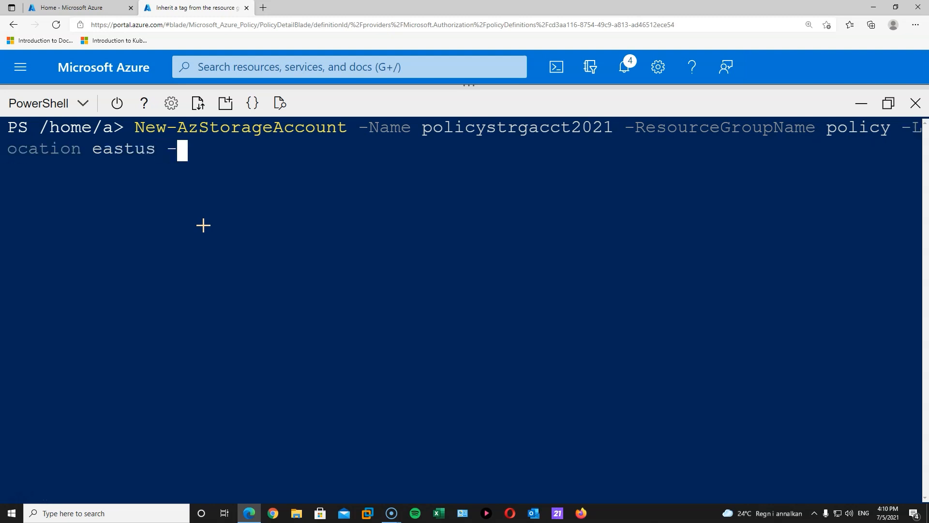
text(sk)
key(Tab)
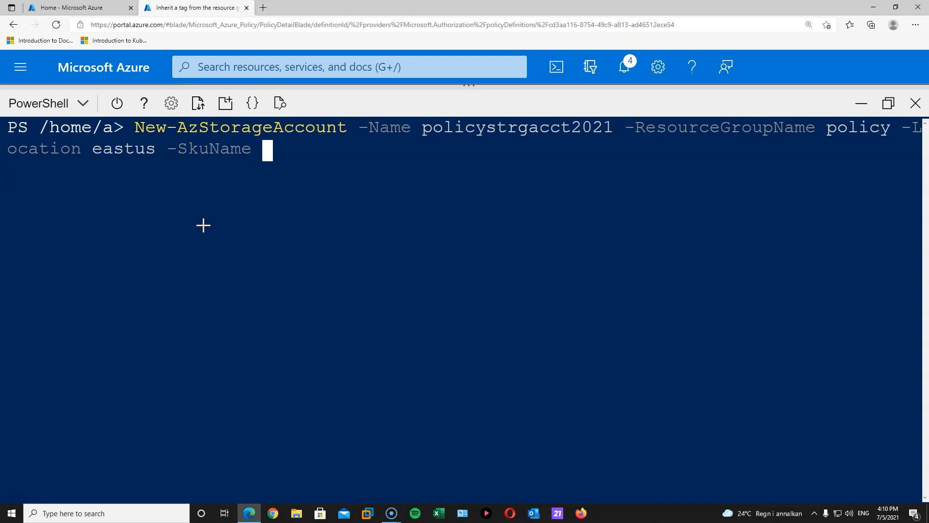
text(Standard_)
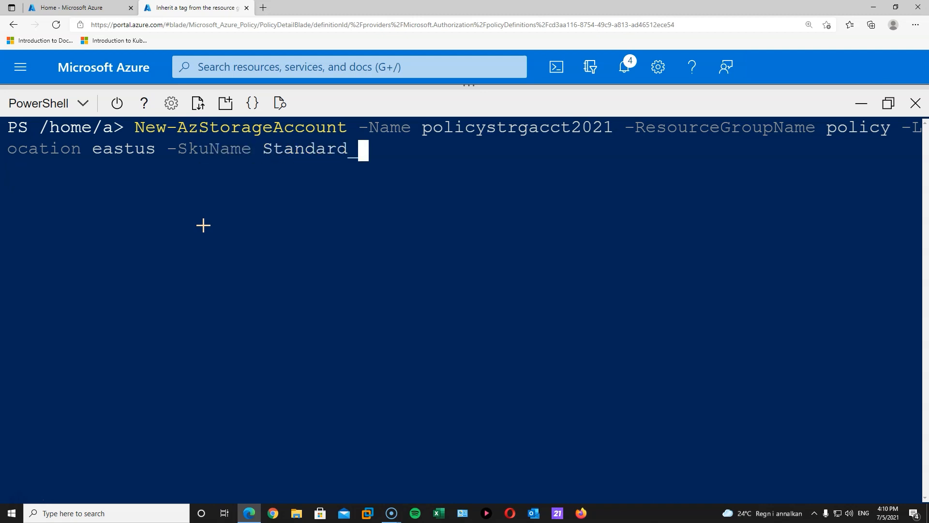
text(LRS)
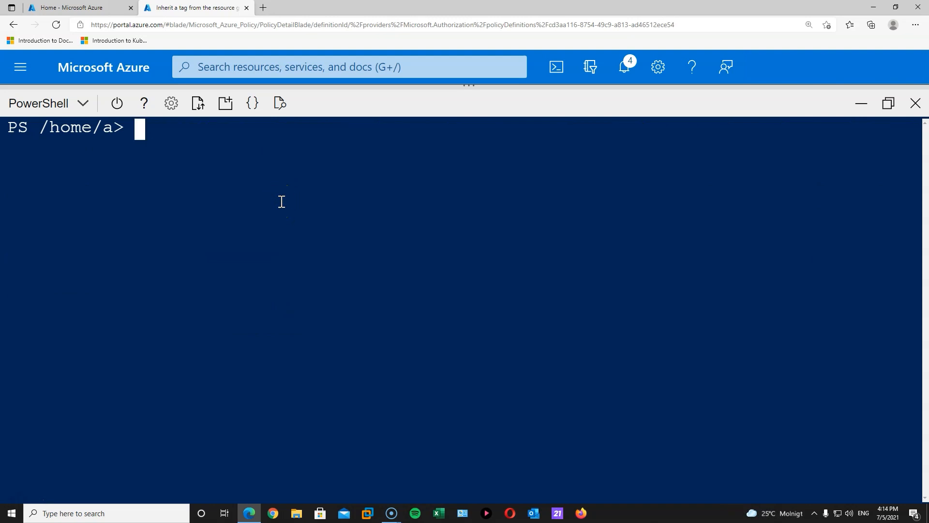
Query the tags of the storage account in the policy resource group with (Get-AzStorageAccount -ResourceGroupName policy).Tags
text(())
key(Left)
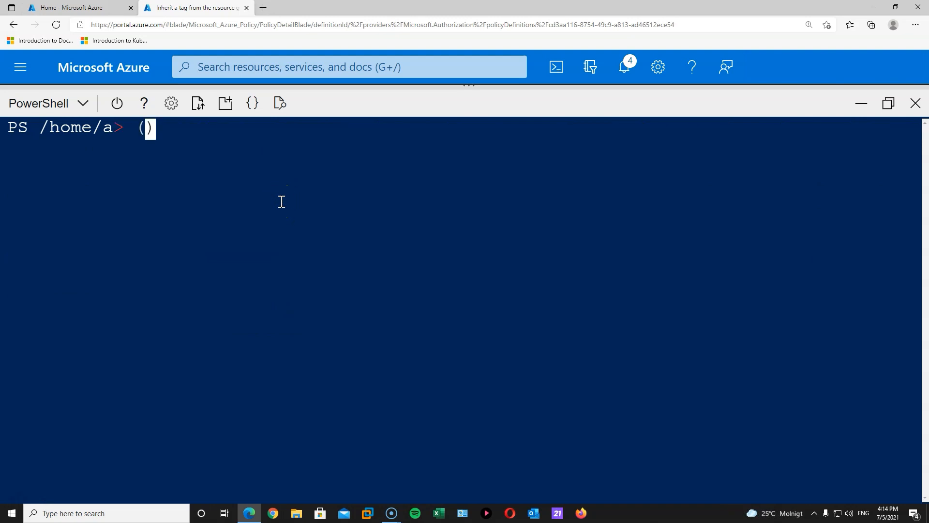
text(Get)
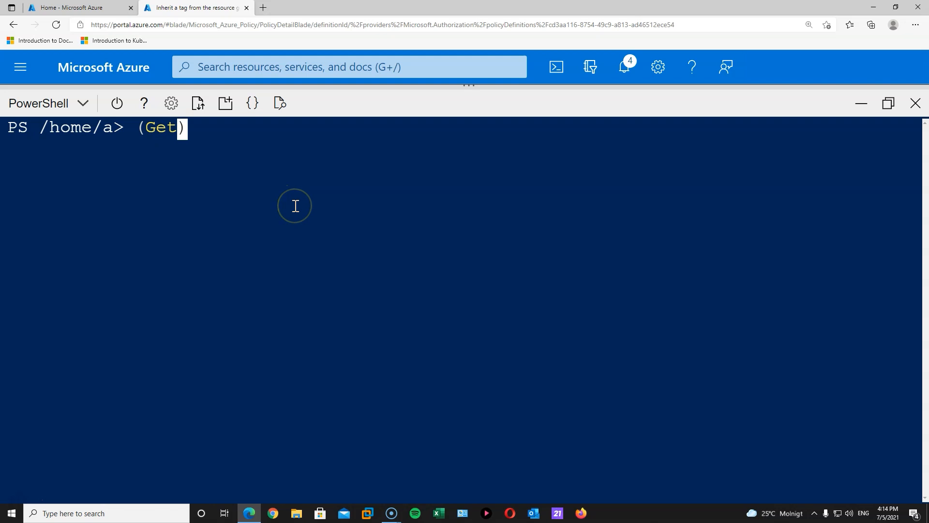
text(-Az)
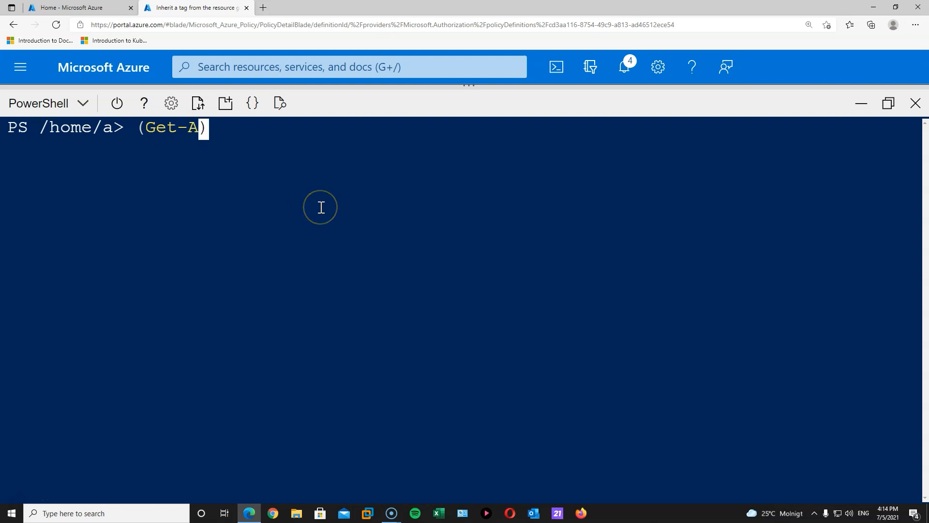
text(StorageA)
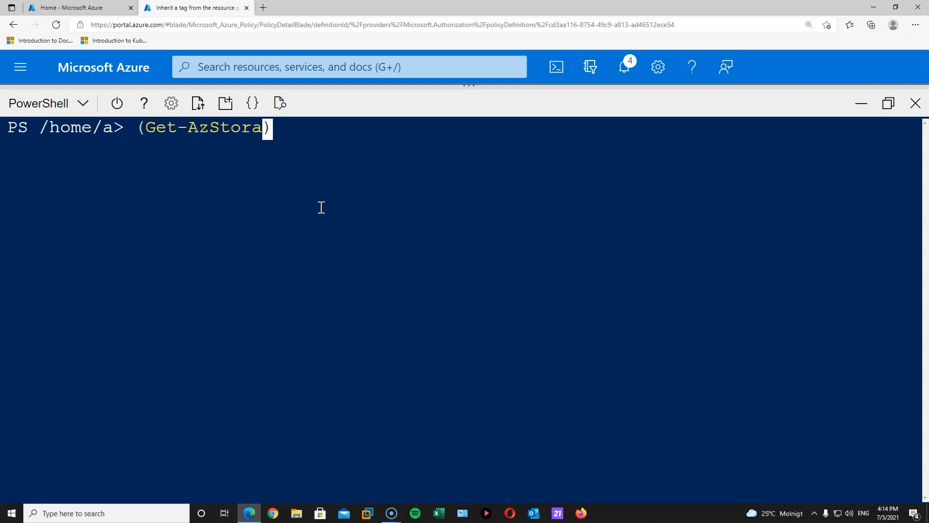
text(ccount)
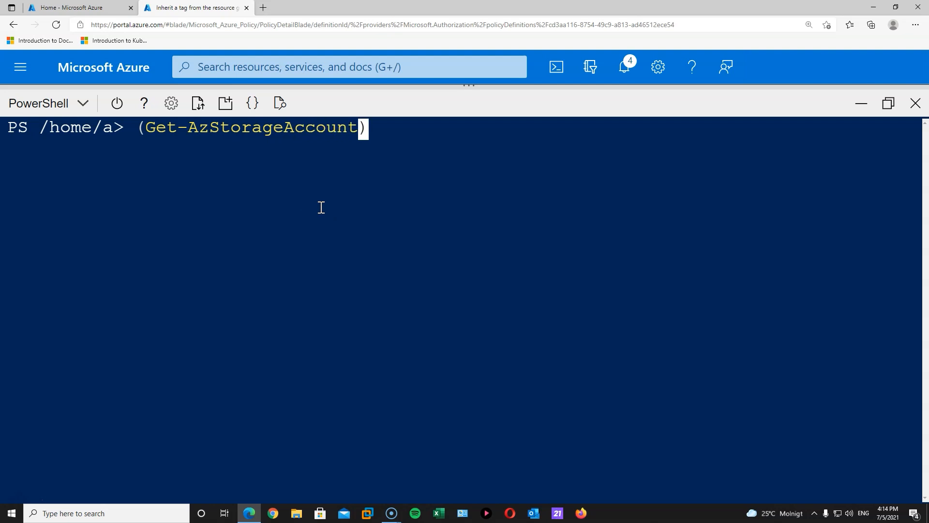
text( -Resou)
key(Tab)
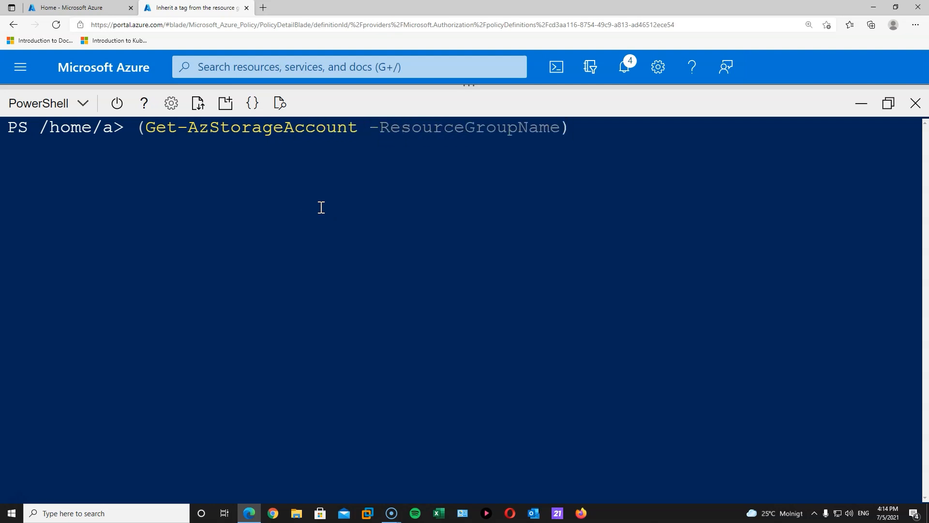
text(policy)
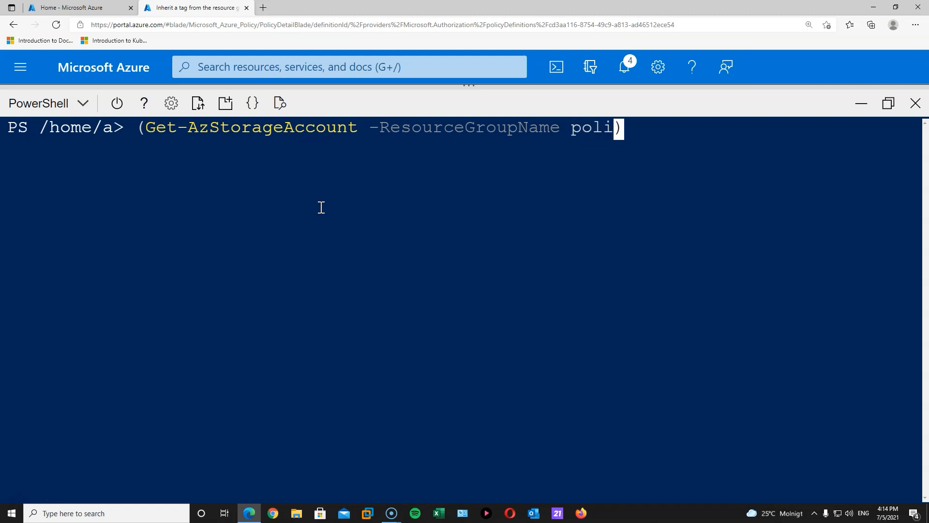
key(End)
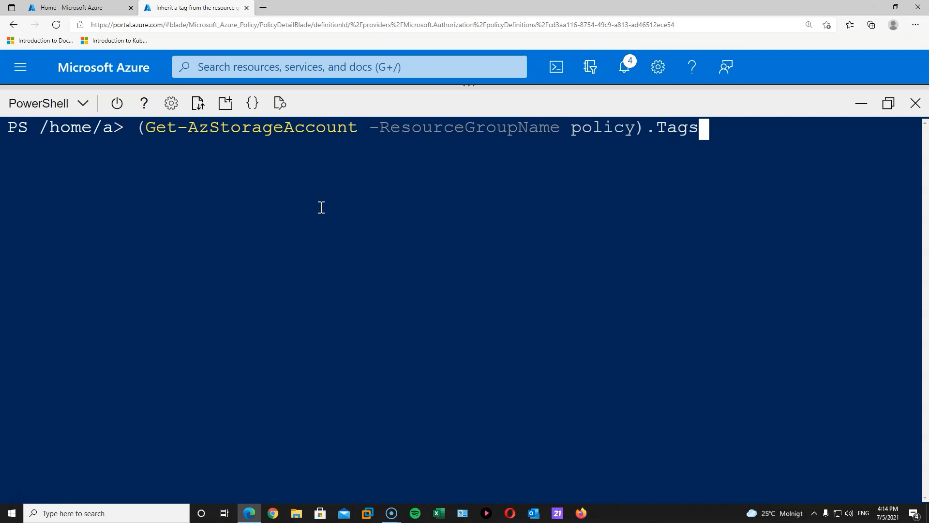
key(Return)
Examine the tag key and value in the command output, and close Cloud Shell
drag(154, 213, 28, 213)
drag(164, 215, 29, 217)
click(37, 216)
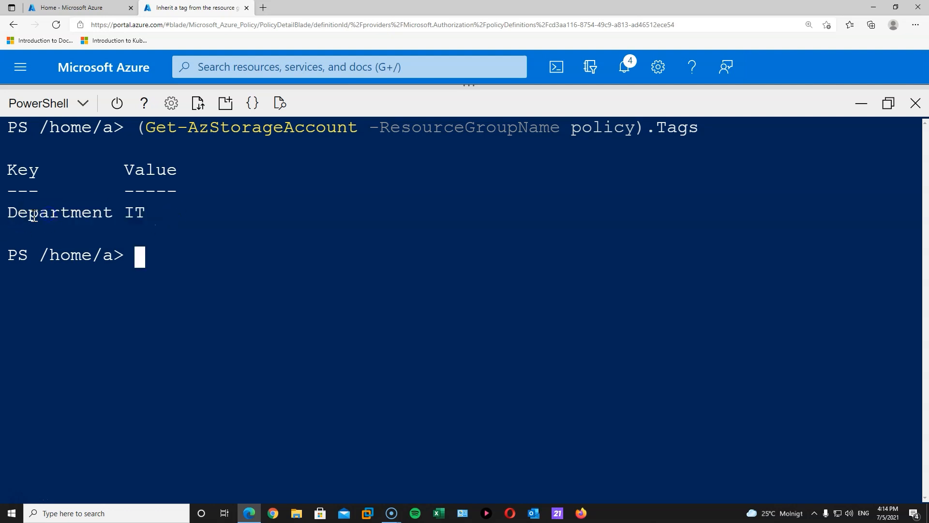
drag(145, 210, 27, 211)
click(85, 213)
click(915, 103)
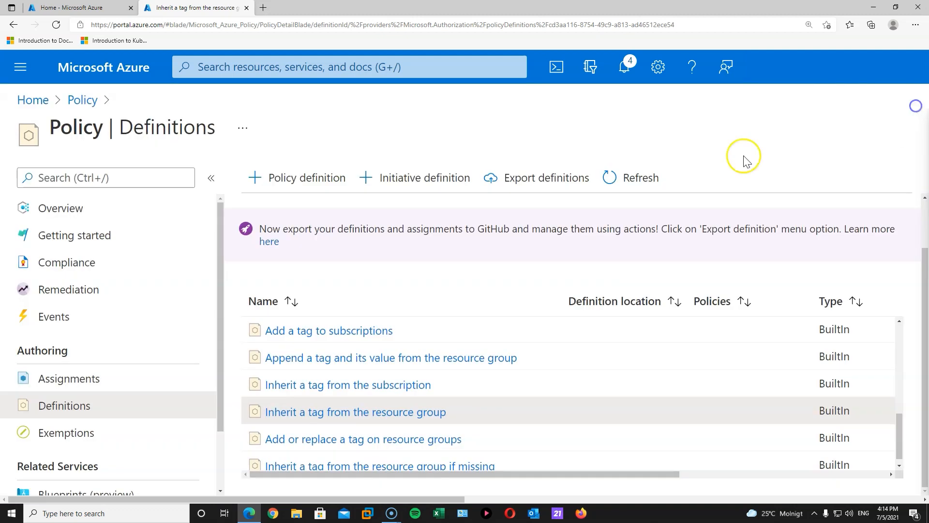
Return to the portal home page and open the policy resource group's overview
click(44, 103)
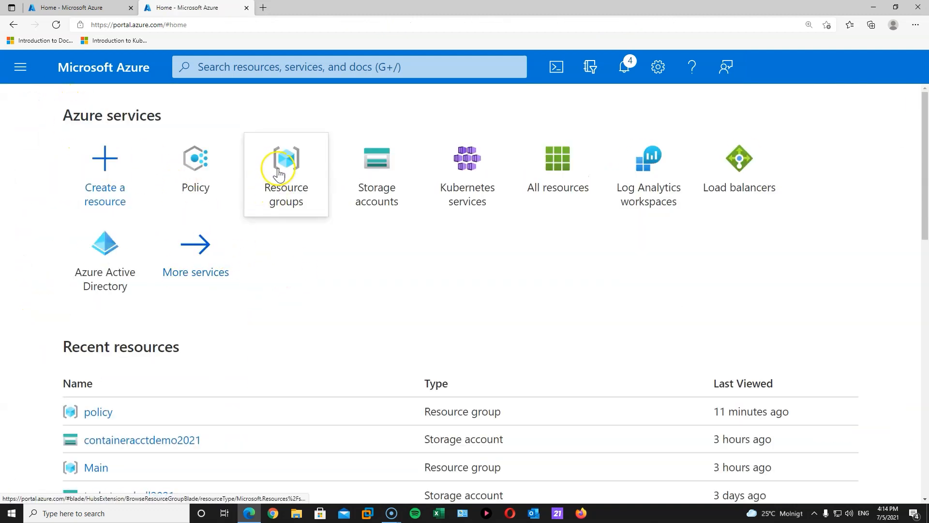
click(277, 189)
click(81, 367)
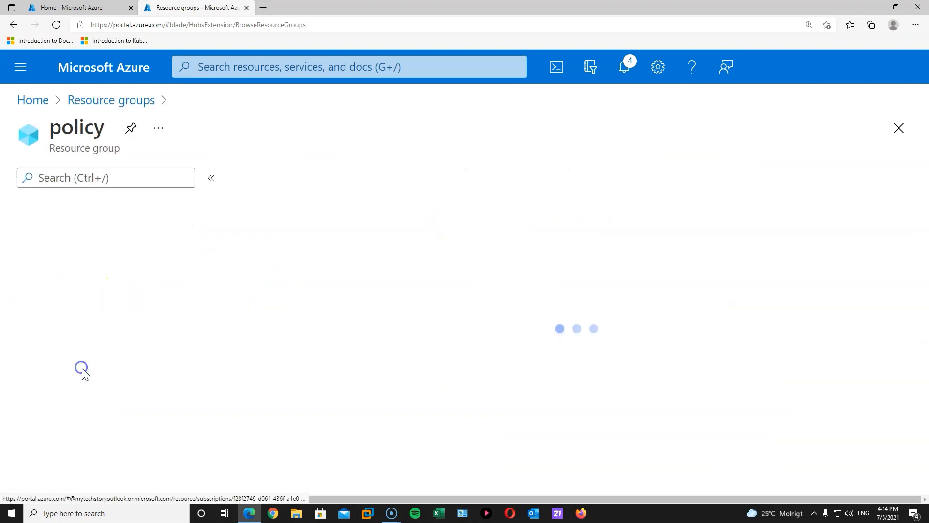
click(79, 287)
scroll(322, 374, down, 1)
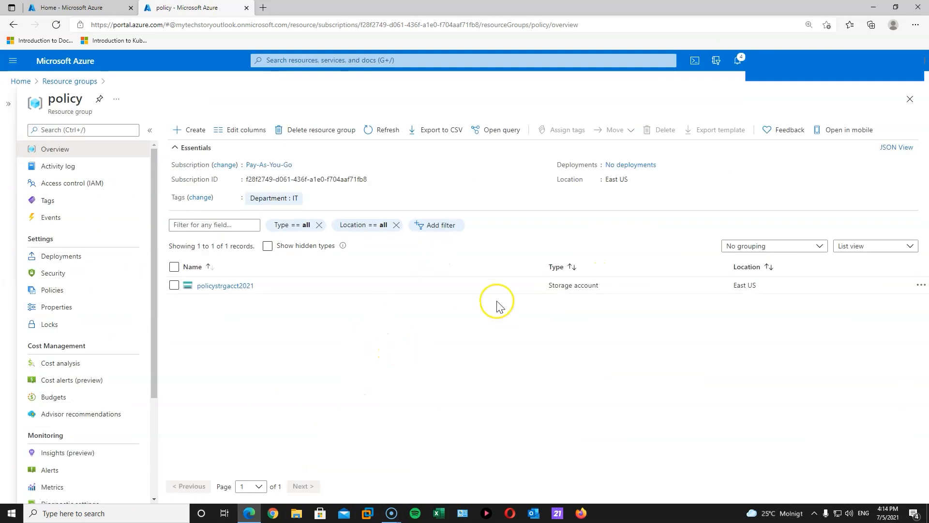
key(ctrl+plus)
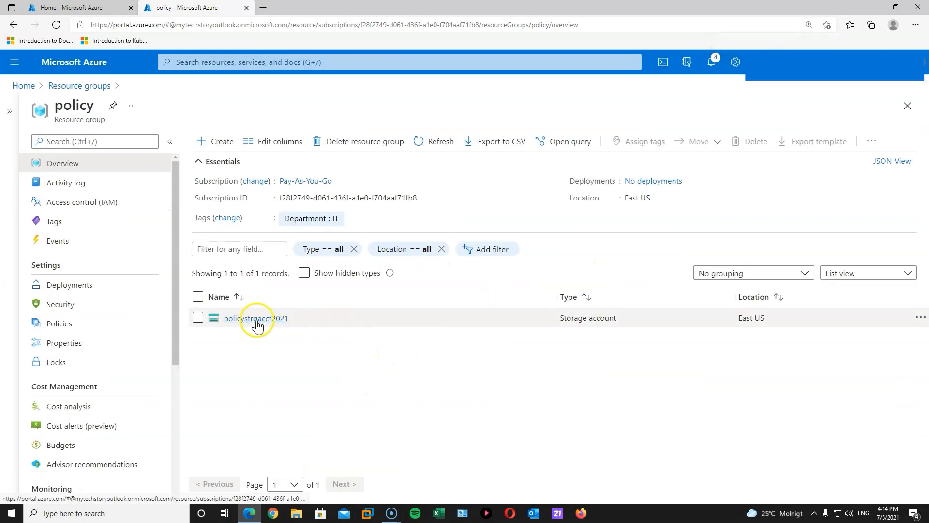
Open the policystrgacct2021 storage account and examine the name and value on its Tags page
click(257, 319)
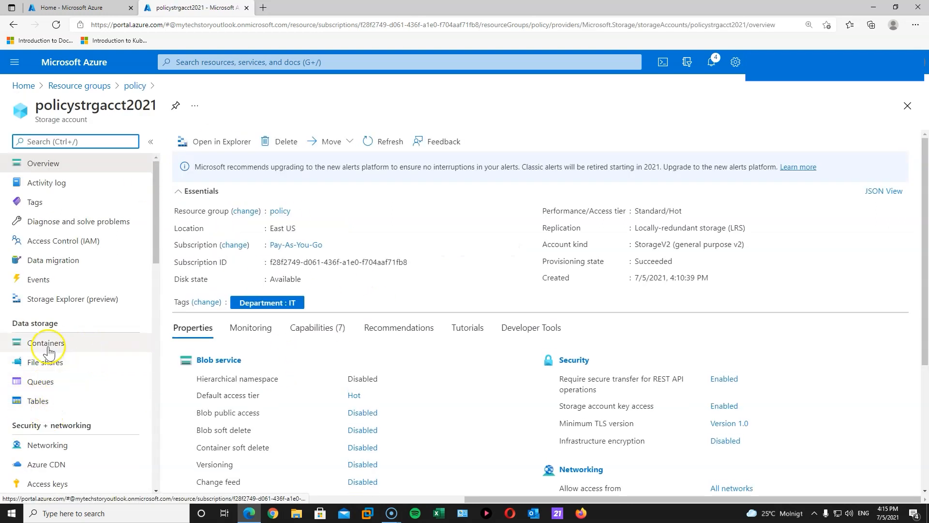
click(34, 202)
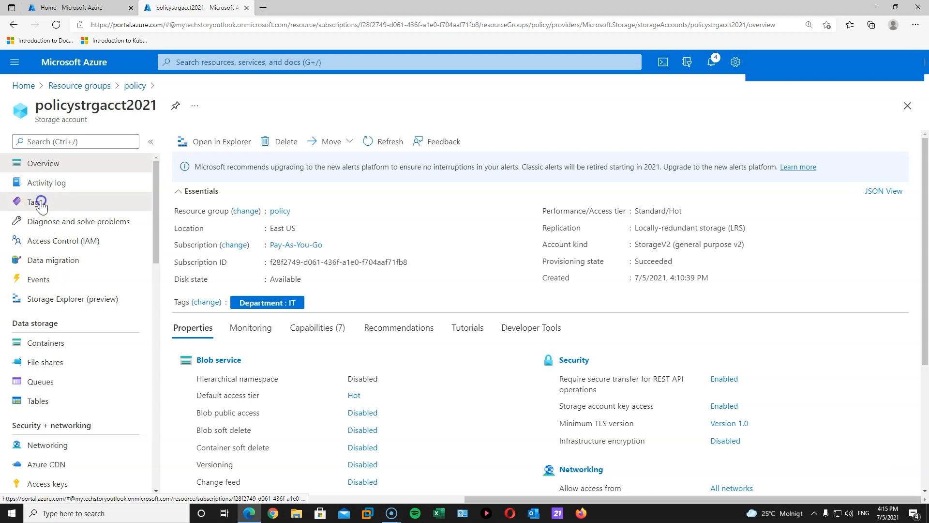
drag(280, 334, 204, 334)
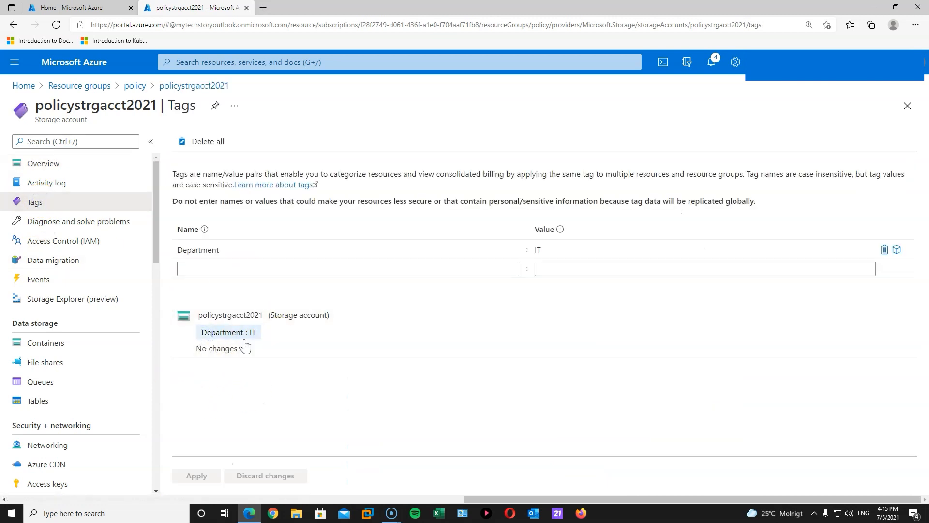